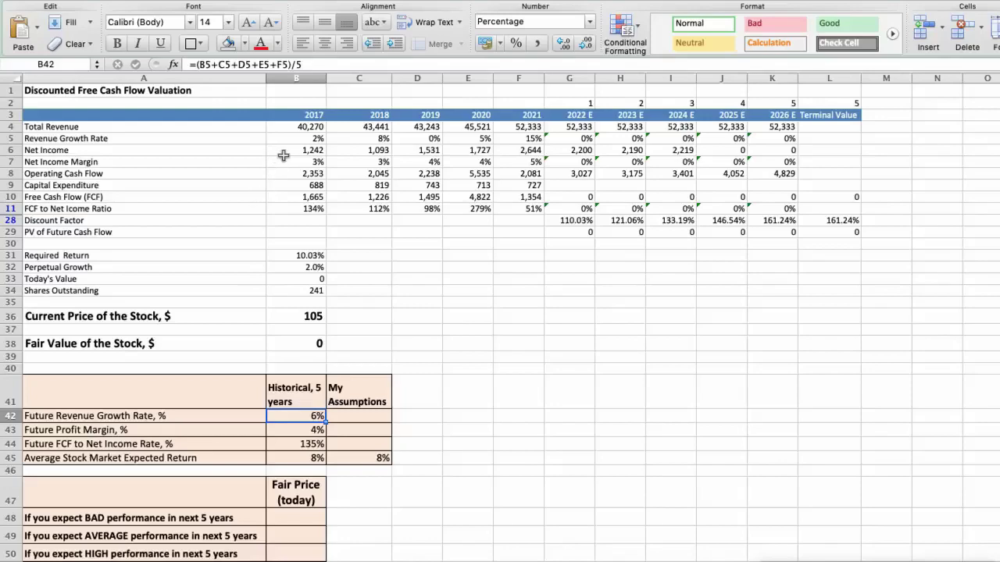
# Examine the 2017–2021 net income margins and FCF to net income ratios, their five-year historical averages, and the historical expected market return
pyautogui.click(284, 161)
pyautogui.press('Right')
pyautogui.press('Right')
pyautogui.press('Right')
pyautogui.press('Right')
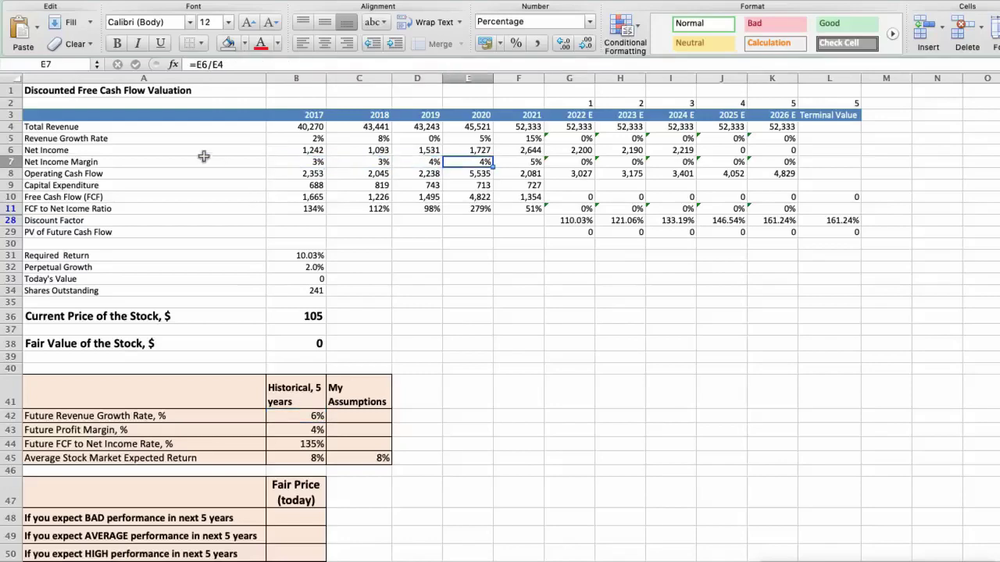
pyautogui.click(280, 430)
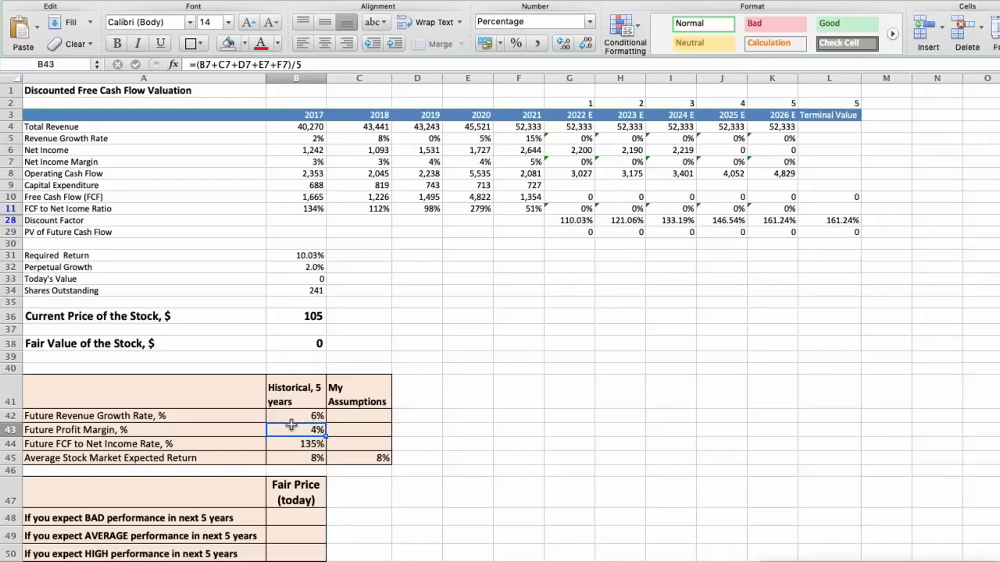
pyautogui.click(289, 205)
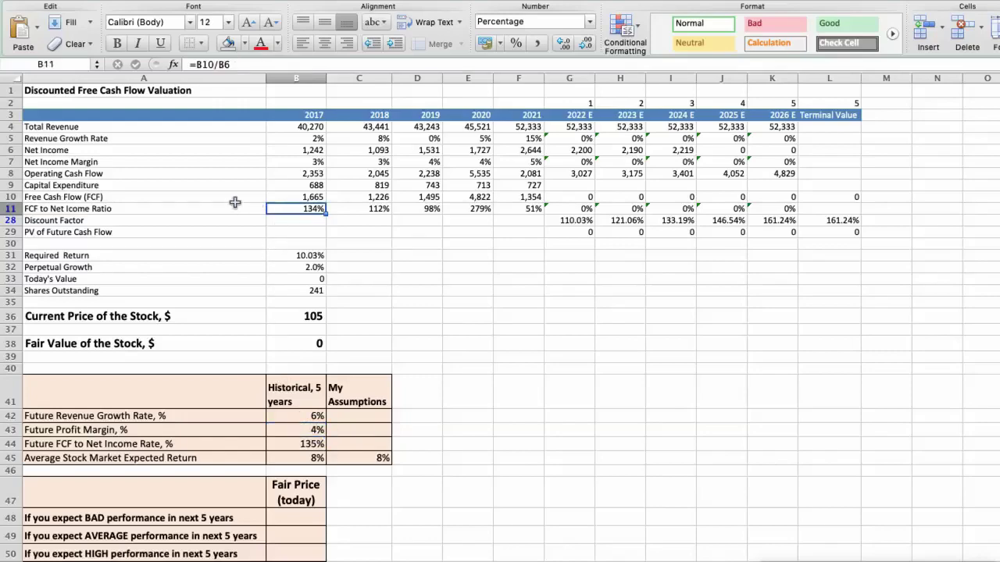
pyautogui.press('Right')
pyautogui.press('Right')
pyautogui.press('Right')
pyautogui.press('Right')
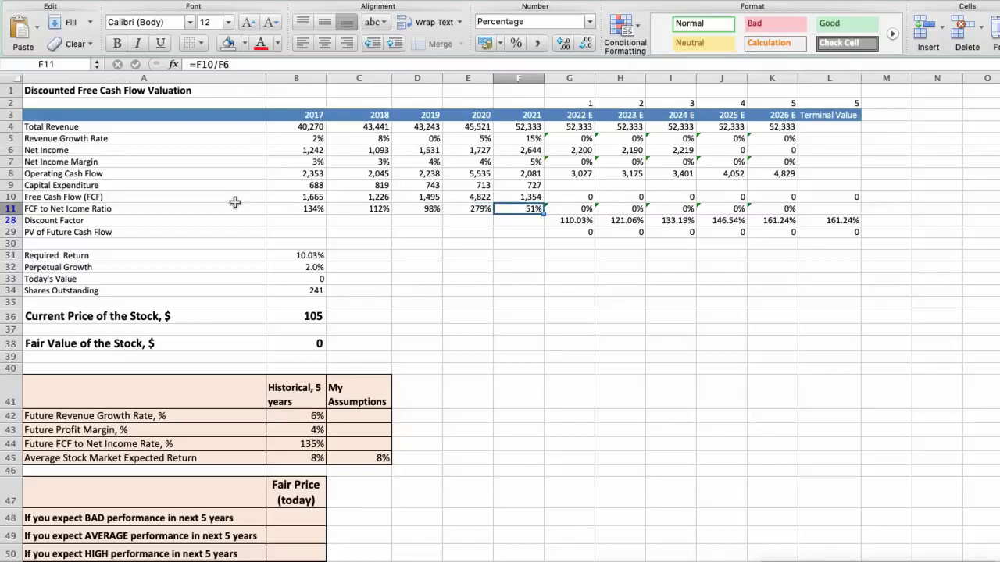
pyautogui.click(291, 443)
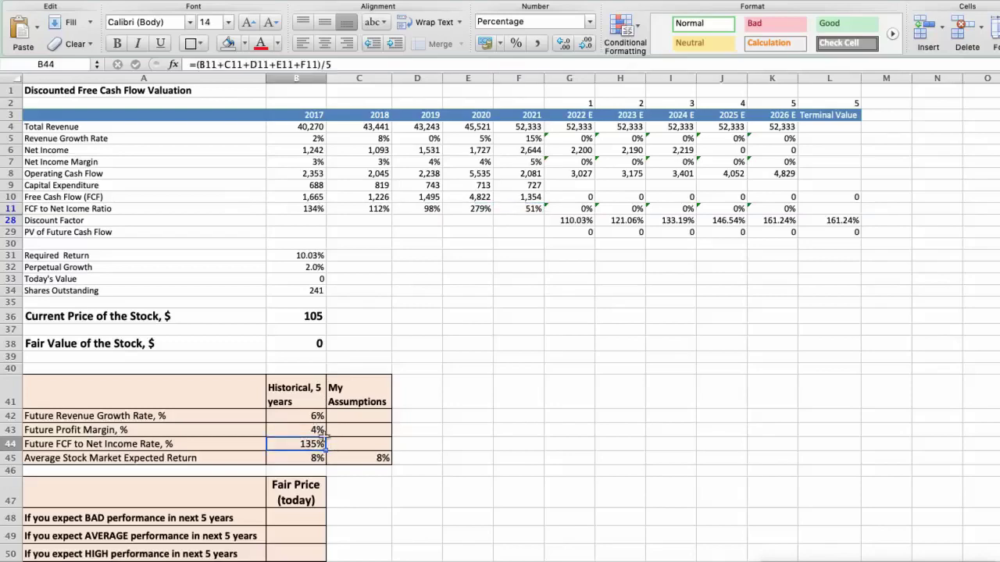
pyautogui.click(286, 456)
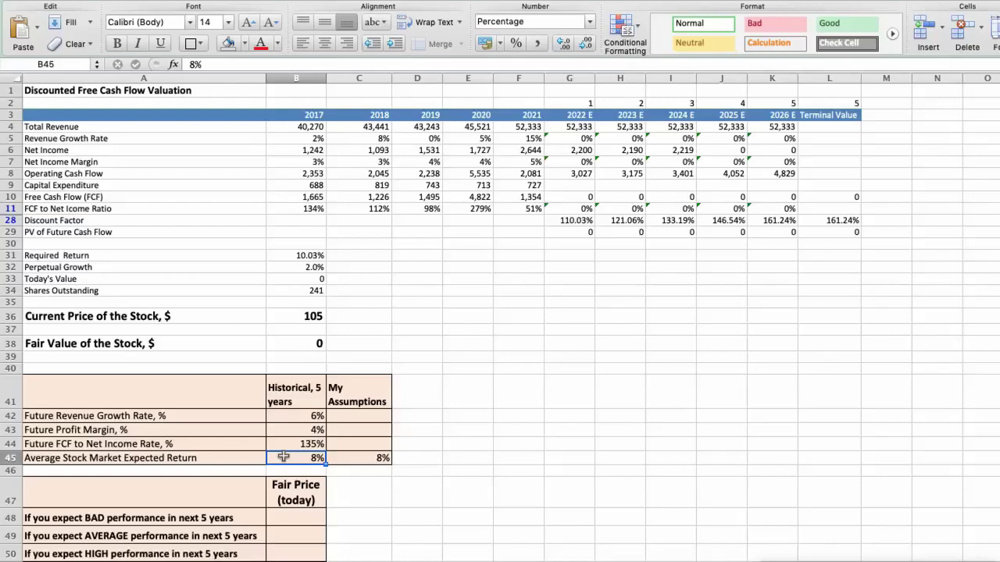
# Under My Assumptions, enter 4% revenue growth, 3% profit margin and 80% FCF to net income rate for the bad-performance scenario
pyautogui.click(340, 415)
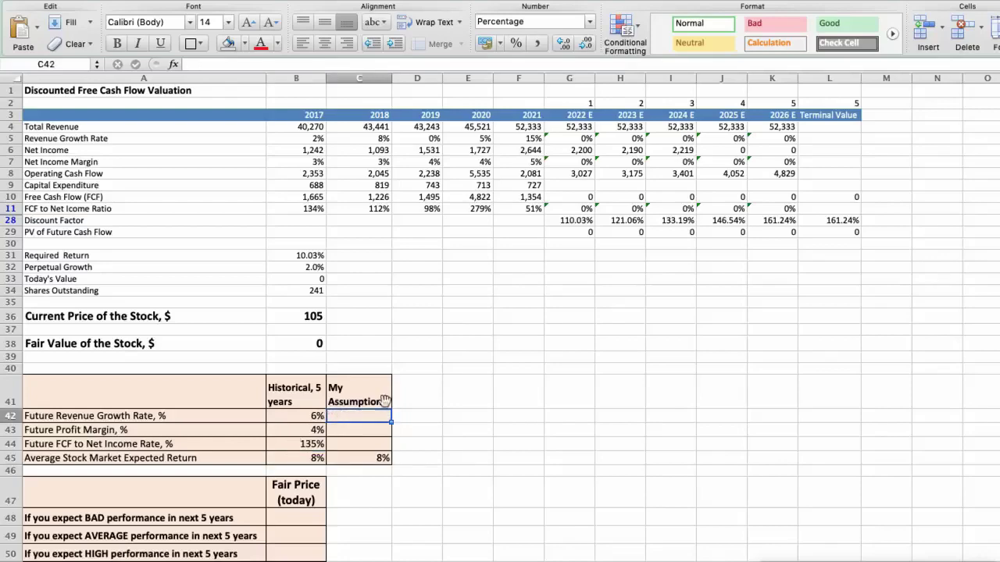
pyautogui.write('4')
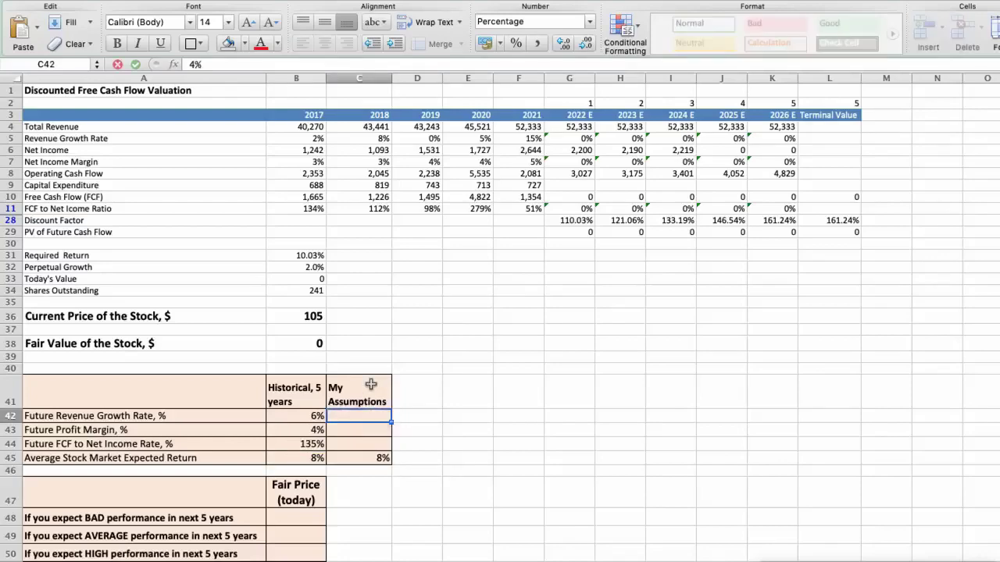
pyautogui.press('Return')
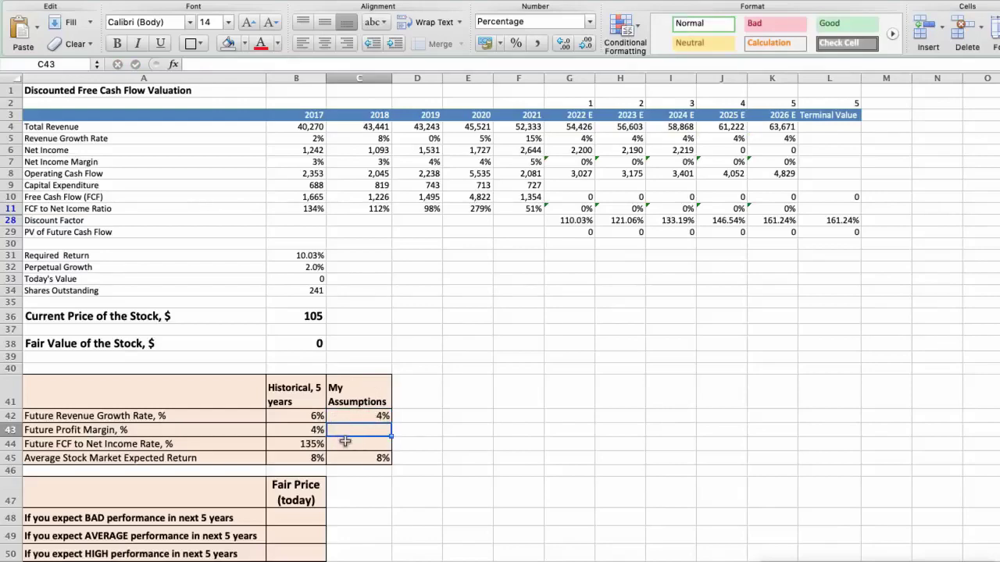
pyautogui.write('3')
pyautogui.press('Return')
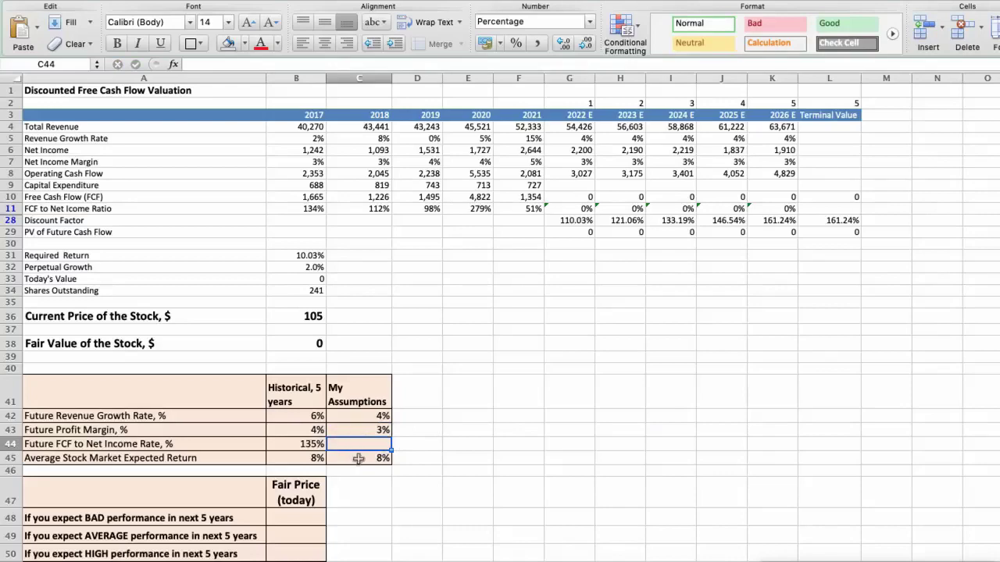
pyautogui.write('80')
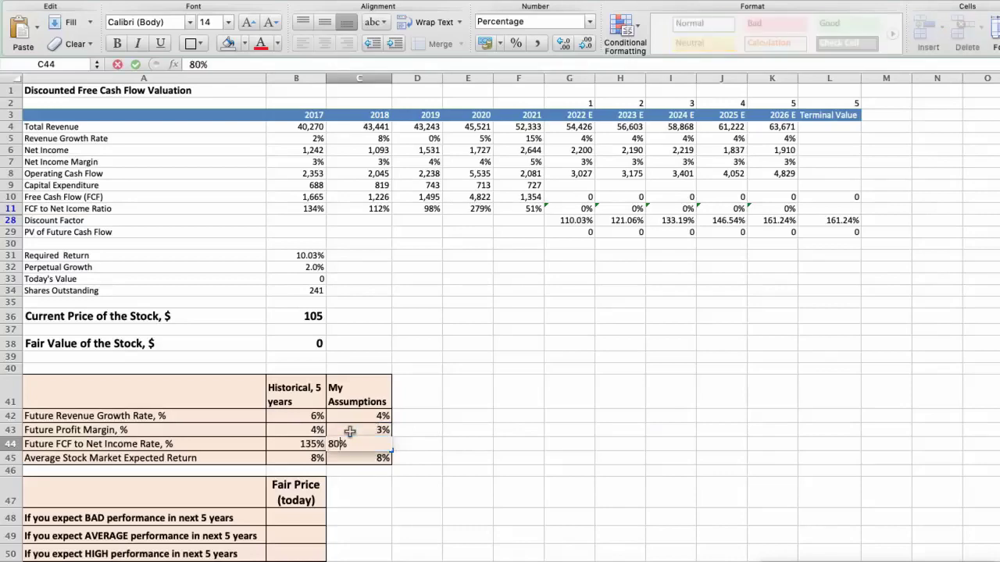
pyautogui.press('Return')
pyautogui.press('Return')
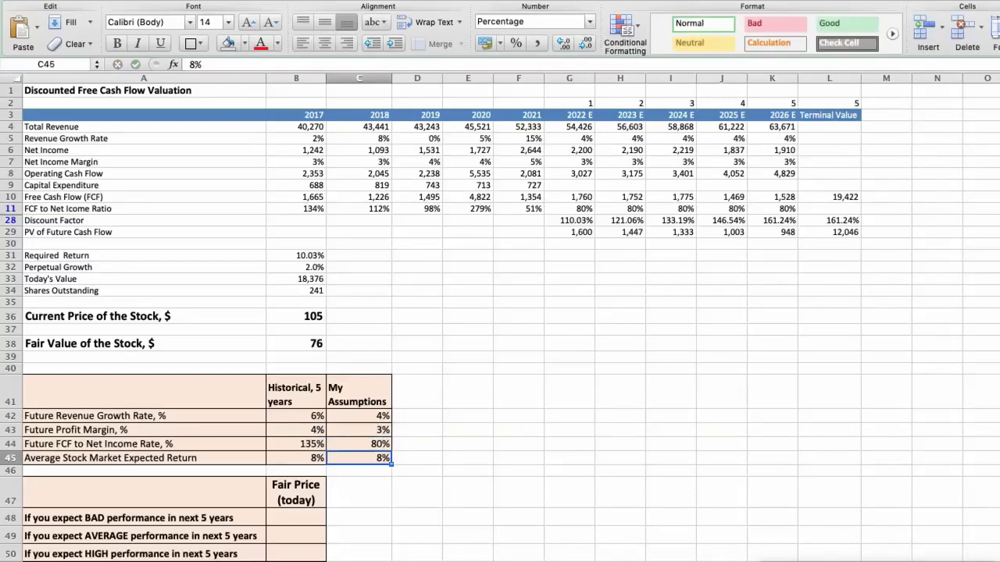
# Check the calculated fair value of the stock and record 76 as the fair price for BAD performance in B48
pyautogui.click(295, 343)
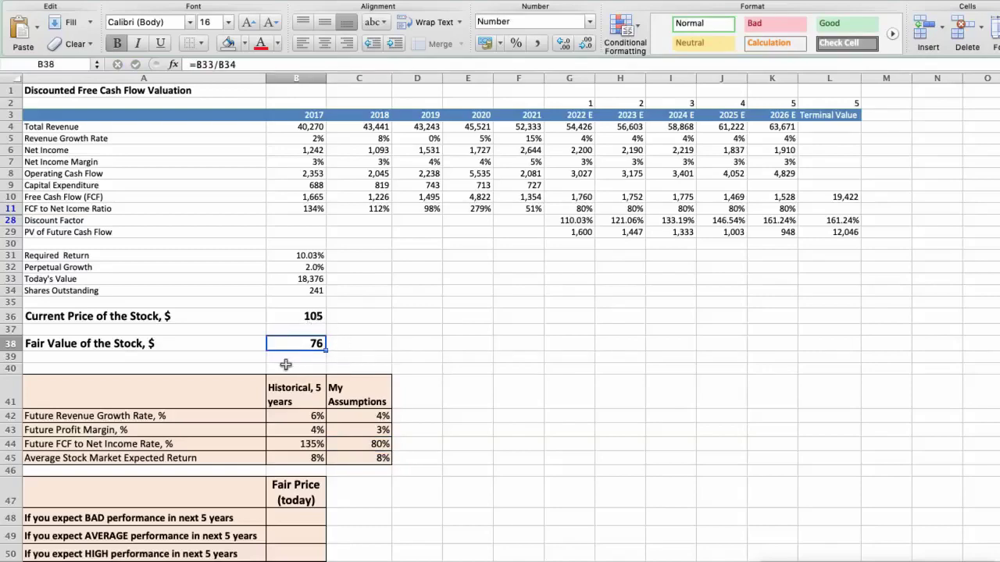
pyautogui.scroll(-3, 285, 365)
pyautogui.click(306, 455)
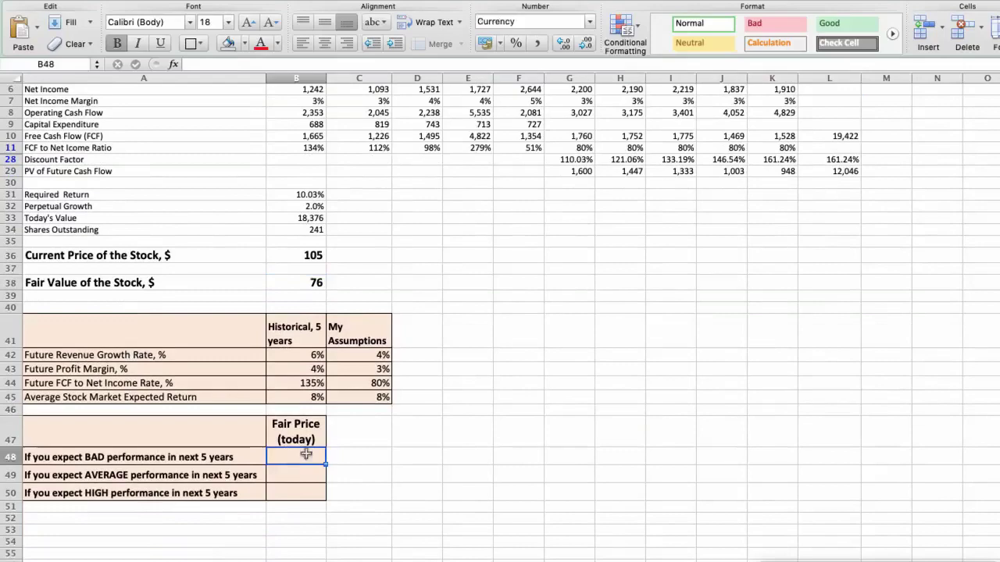
pyautogui.write('76')
pyautogui.press('Return')
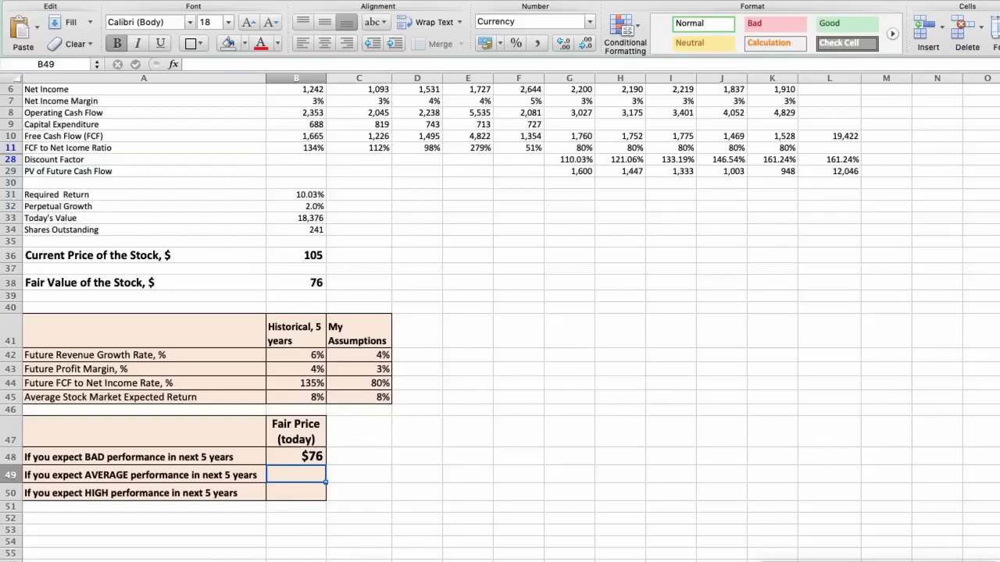
# Change My Assumptions to 6% revenue growth, 4% profit margin and 110% FCF to net income rate for the average scenario
pyautogui.click(386, 355)
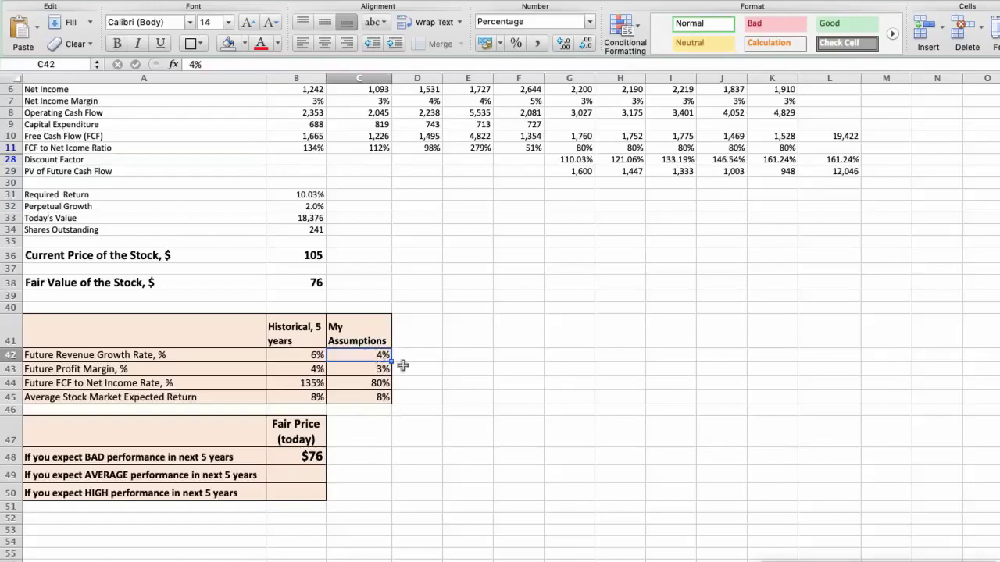
pyautogui.write('6')
pyautogui.press('Return')
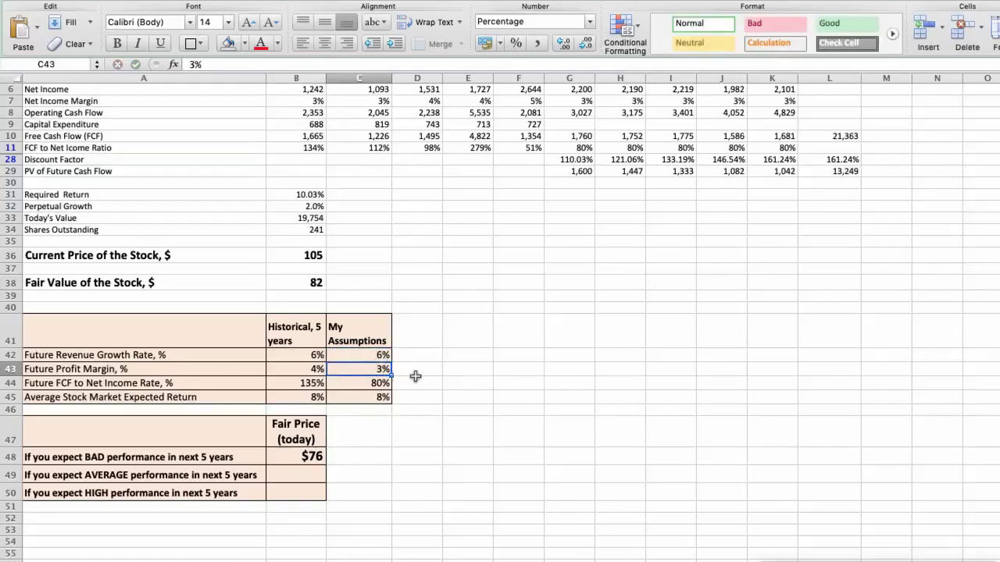
pyautogui.write('4')
pyautogui.press('Return')
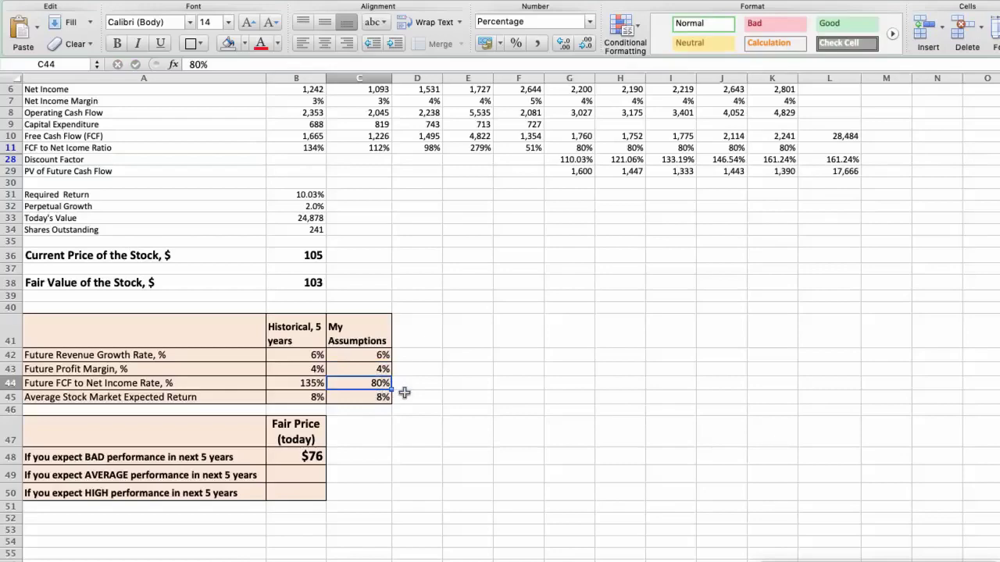
pyautogui.write('110')
pyautogui.press('Return')
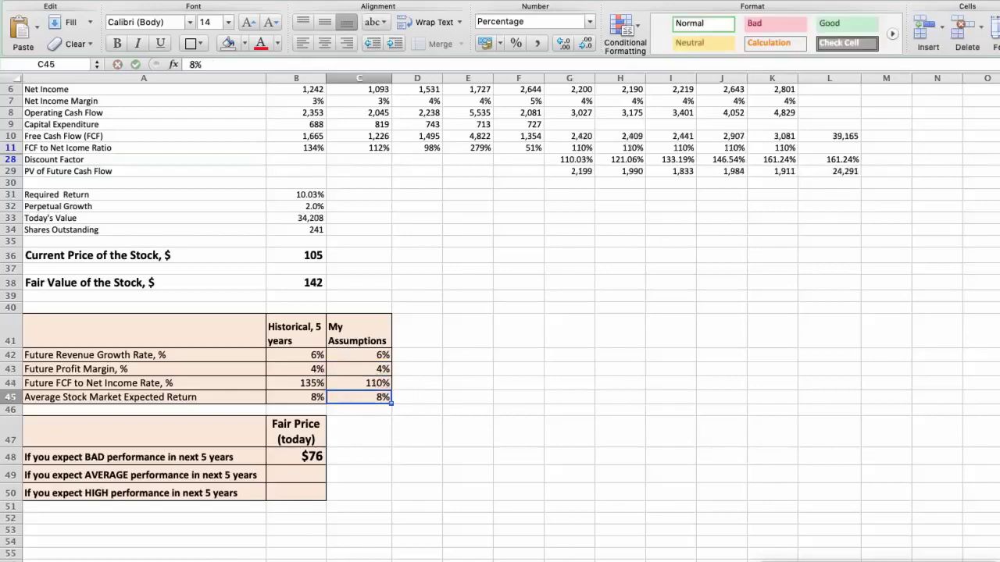
# Check the recalculated fair value and record 142 as the fair price for AVERAGE performance in B49
pyautogui.click(297, 287)
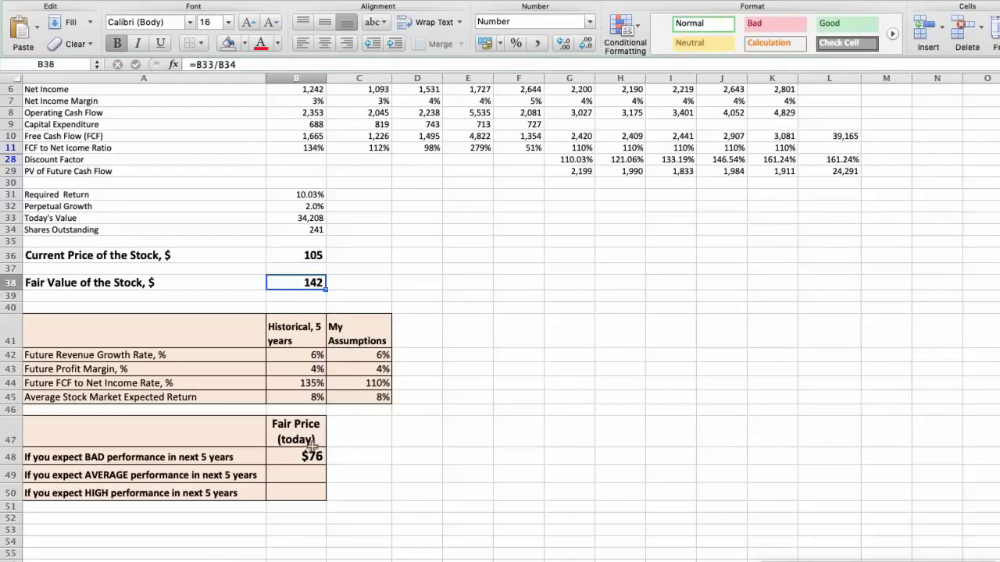
pyautogui.click(303, 473)
pyautogui.write('142')
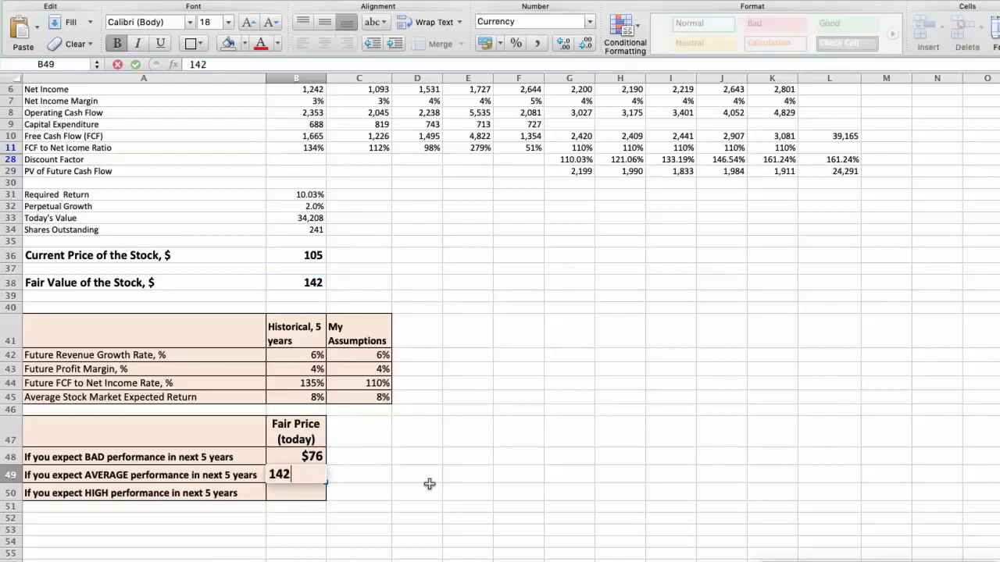
pyautogui.press('Return')
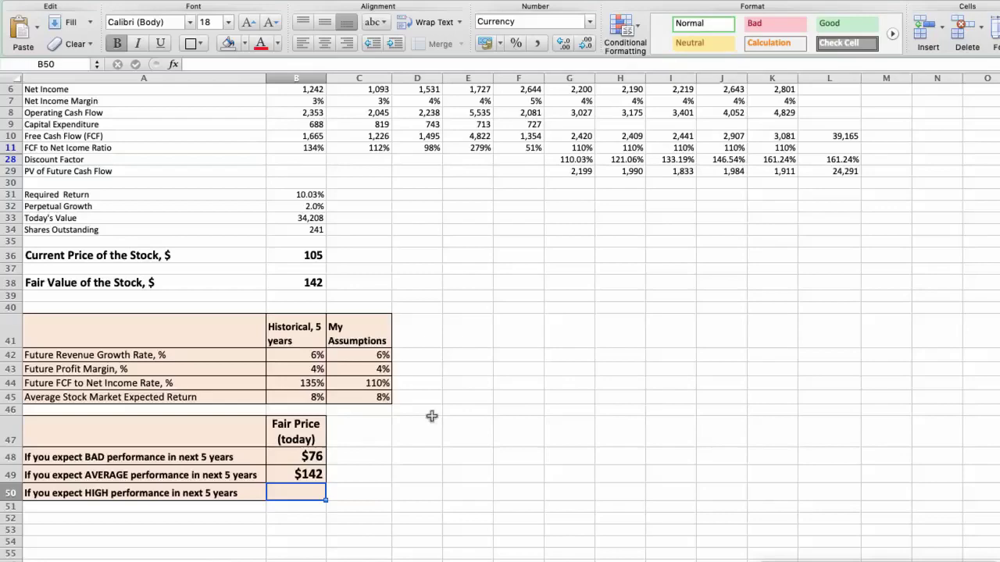
# Change My Assumptions to 8% revenue growth, 5% profit margin and 140% FCF to net income rate for the high-performance scenario
pyautogui.click(383, 355)
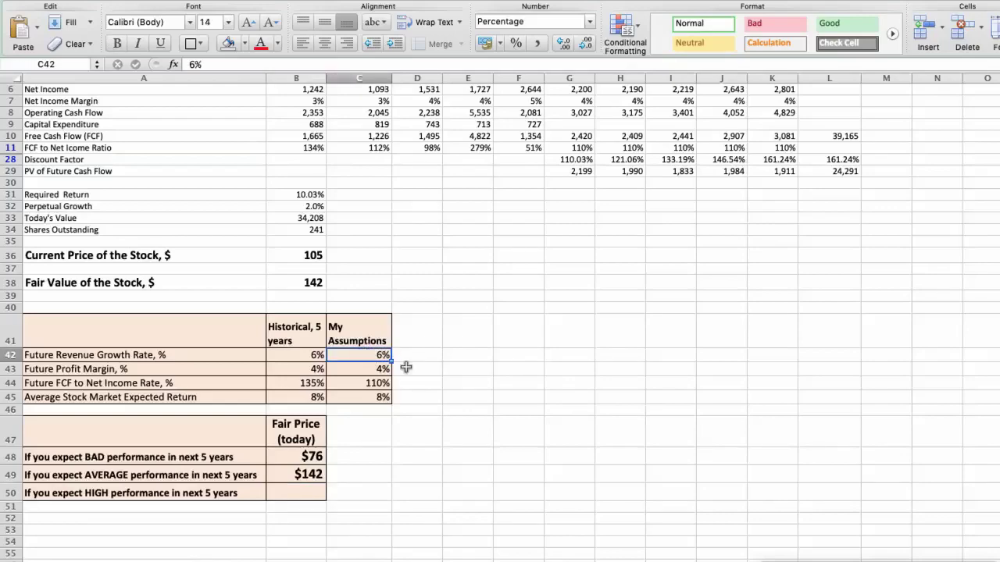
pyautogui.write('8')
pyautogui.press('Return')
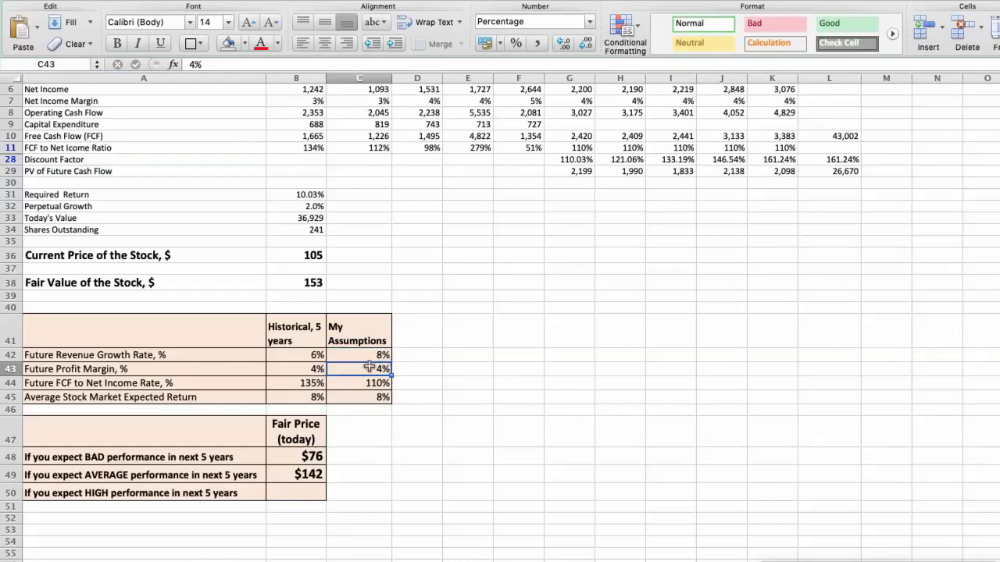
pyautogui.write('5')
pyautogui.press('Return')
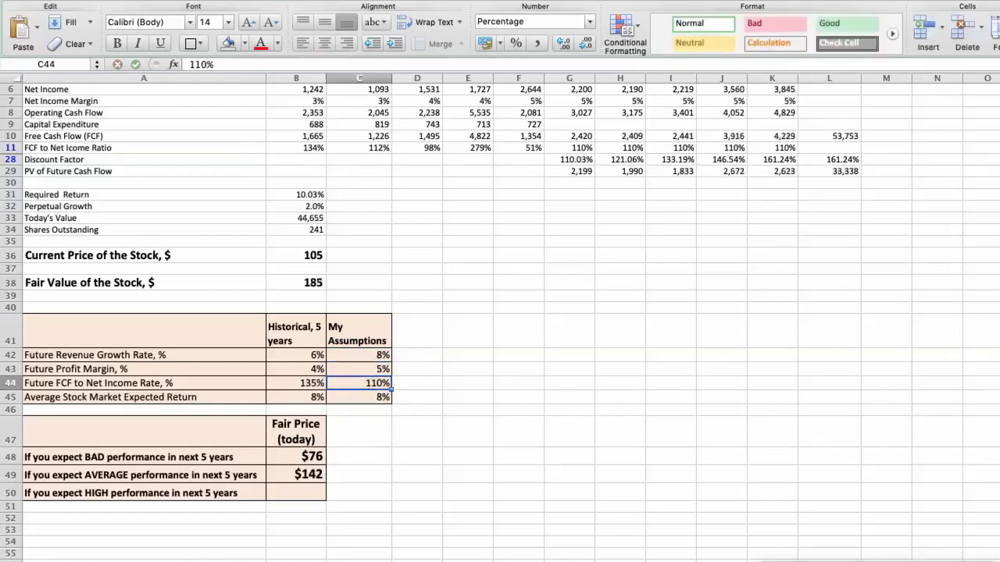
pyautogui.write('140')
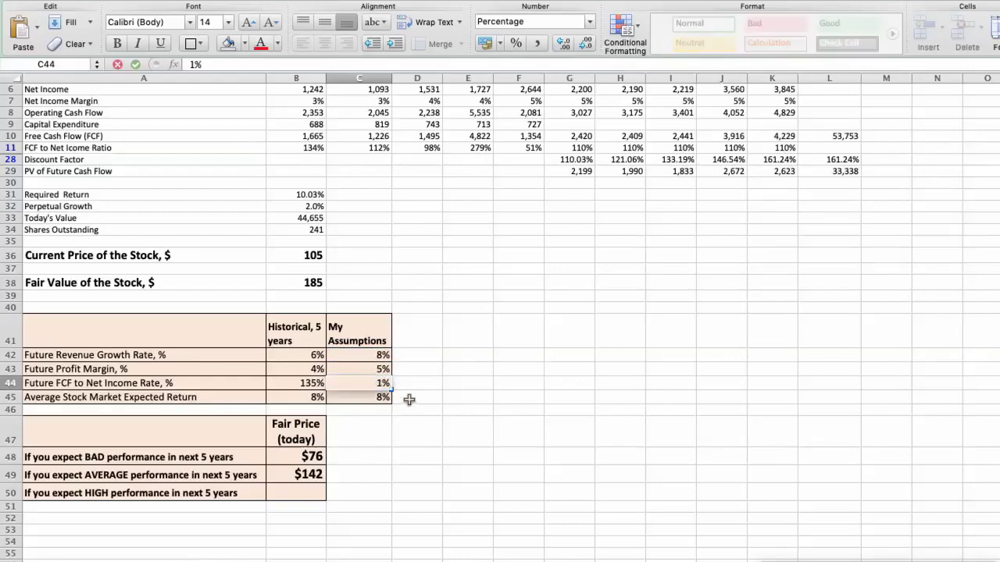
pyautogui.press('Return')
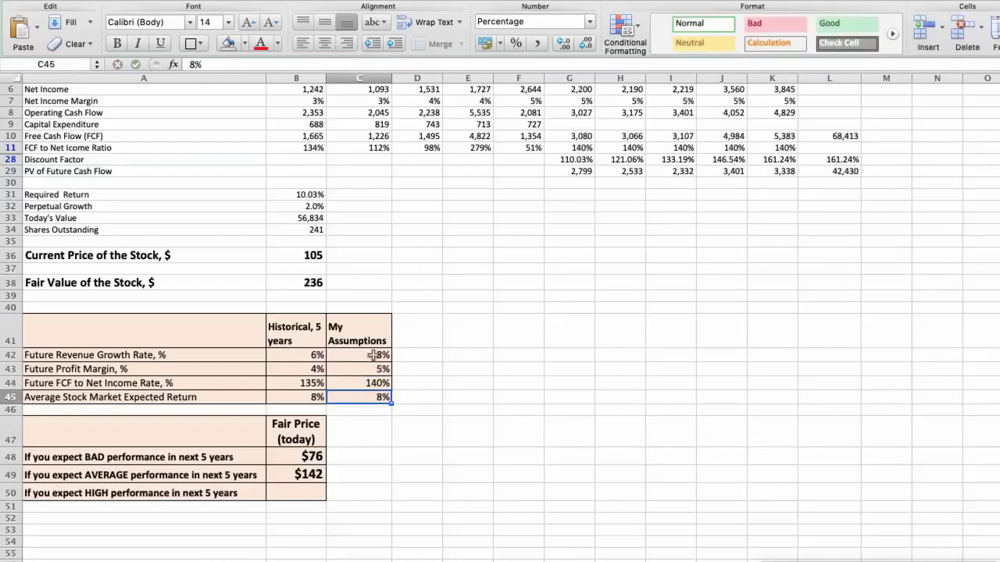
# Check the recalculated fair value and record 236 as the fair price for HIGH performance in B50
pyautogui.click(283, 283)
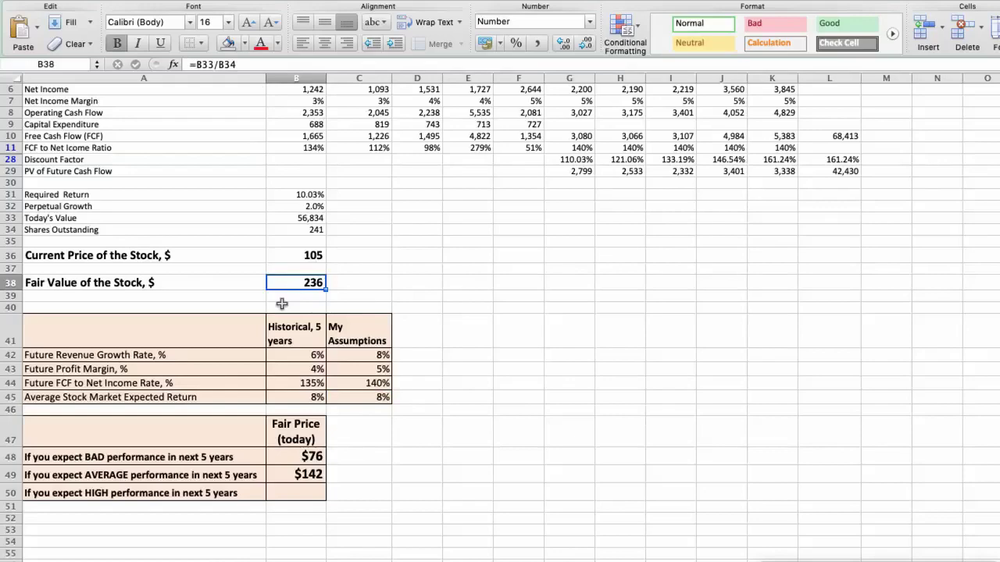
pyautogui.click(312, 491)
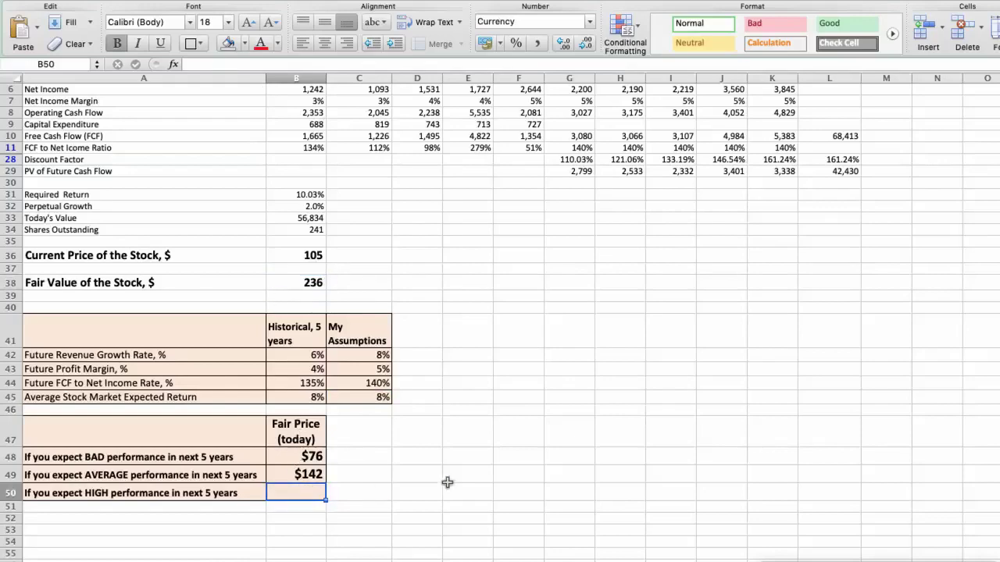
pyautogui.write('236')
pyautogui.press('Return')
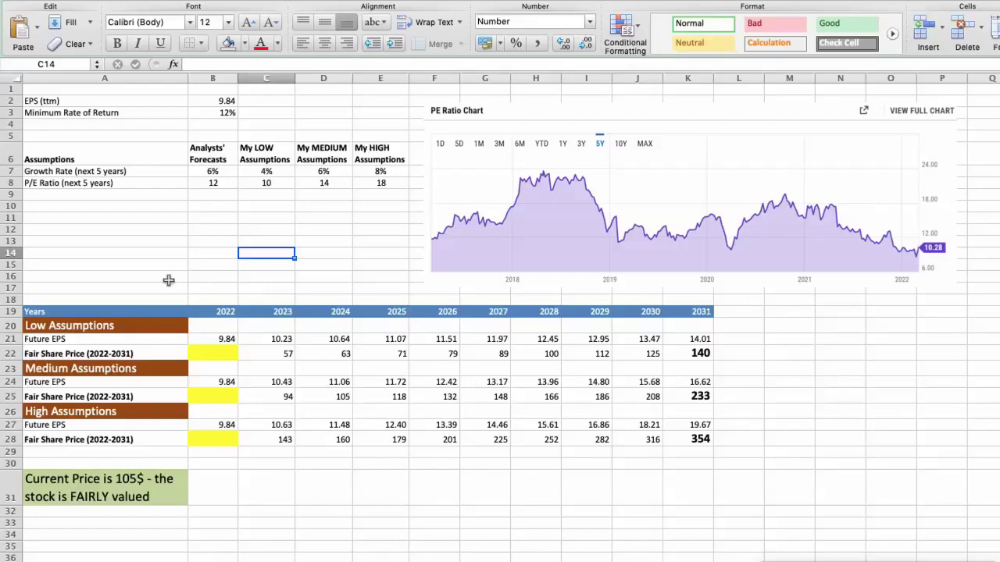
# Review the EPS, the minimum rate of return and the analysts' forecasts for growth rate and P/E ratio
pyautogui.click(205, 104)
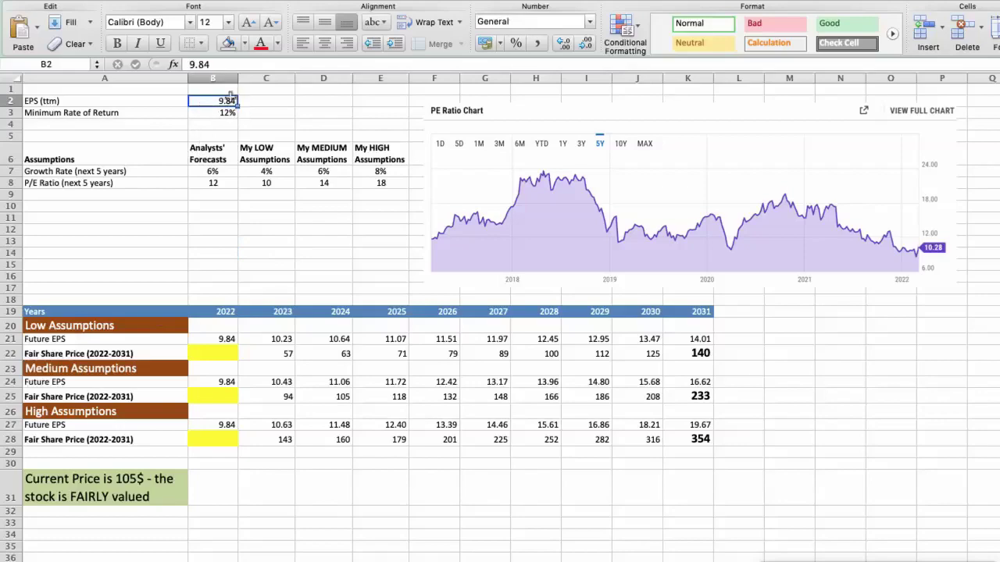
pyautogui.click(202, 114)
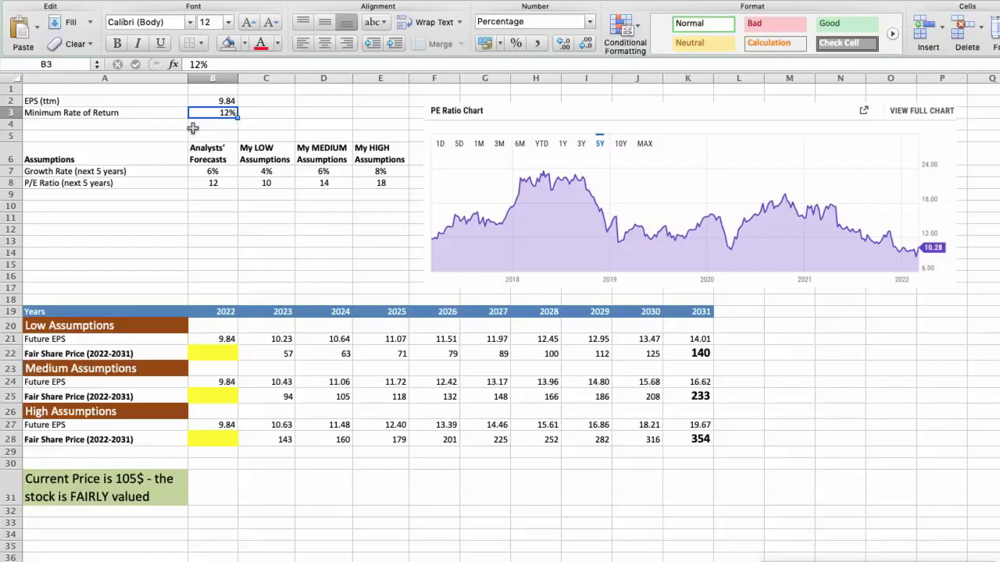
pyautogui.click(197, 169)
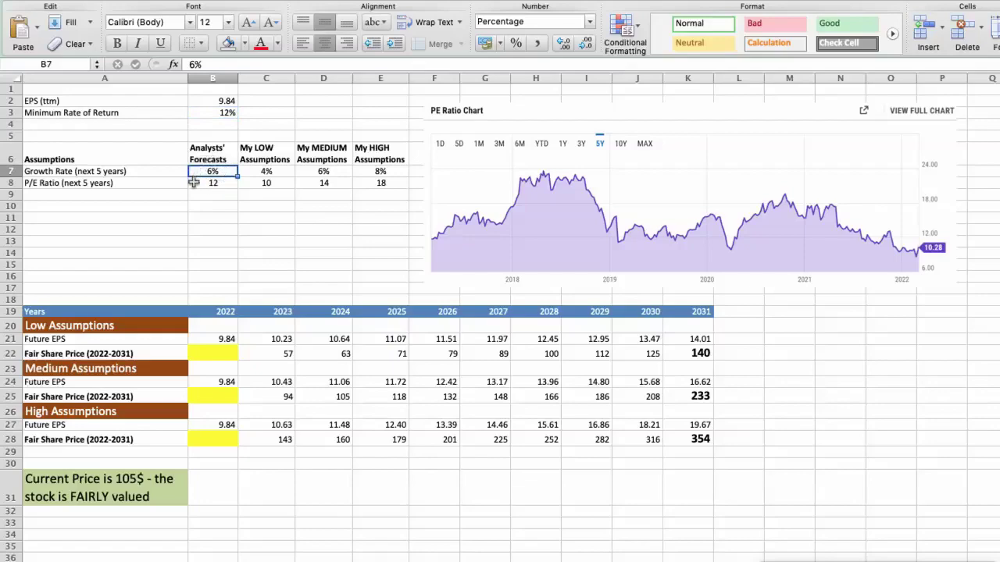
pyautogui.click(194, 182)
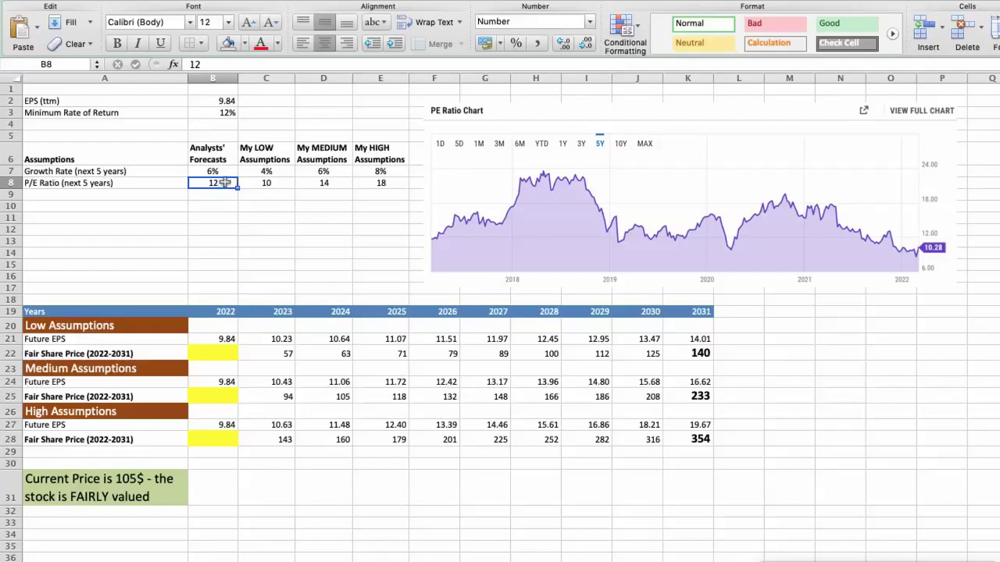
# Check the growth rate and P/E ratio in My LOW Assumptions and calculate the 2022 low-scenario fair share price in B22 as =C22/(1+B3)
pyautogui.click(262, 170)
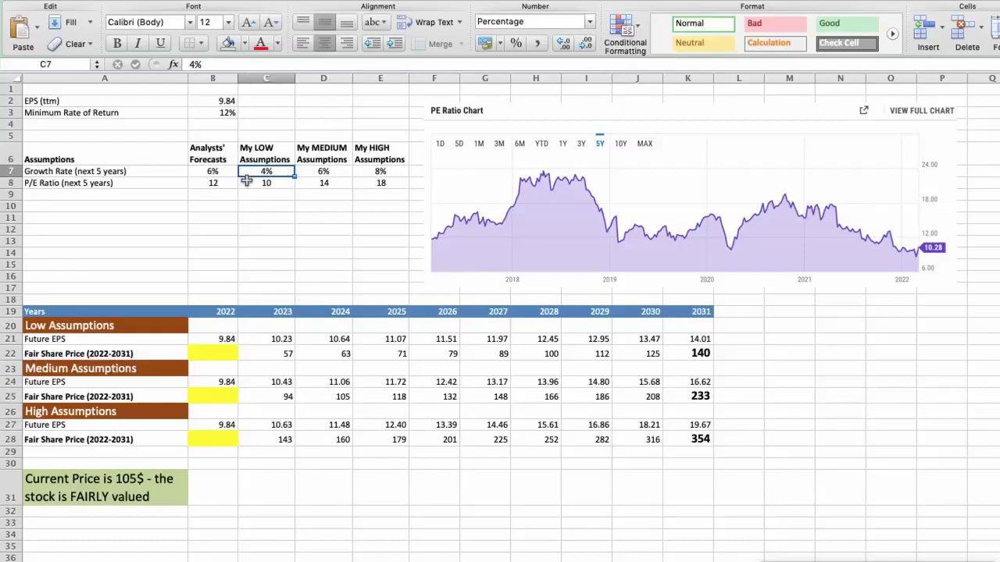
pyautogui.click(247, 182)
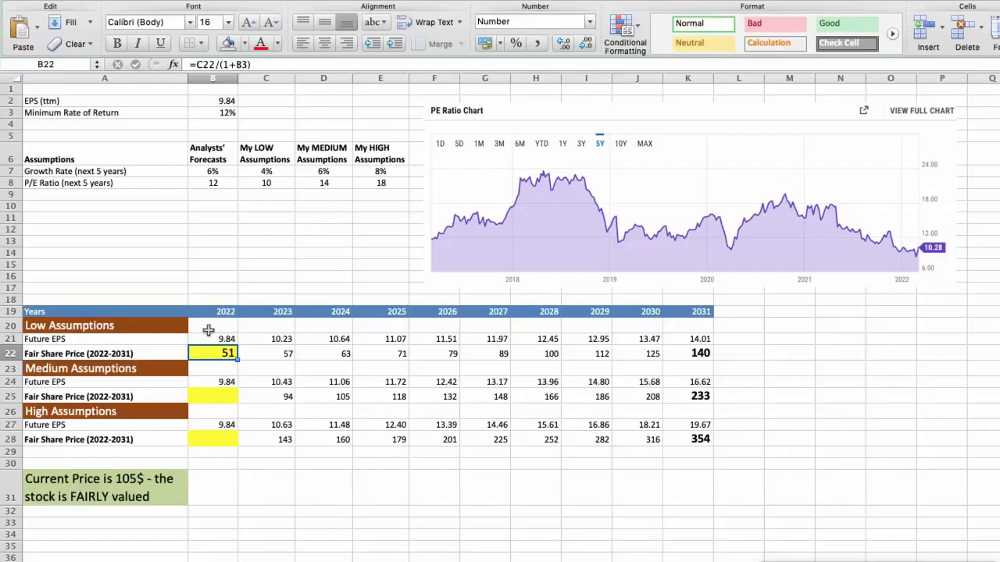
# Check the growth rate and P/E ratio in My MEDIUM Assumptions and calculate the 2022 medium-scenario fair share price in B25 as =C25/(1+B3)
pyautogui.click(301, 172)
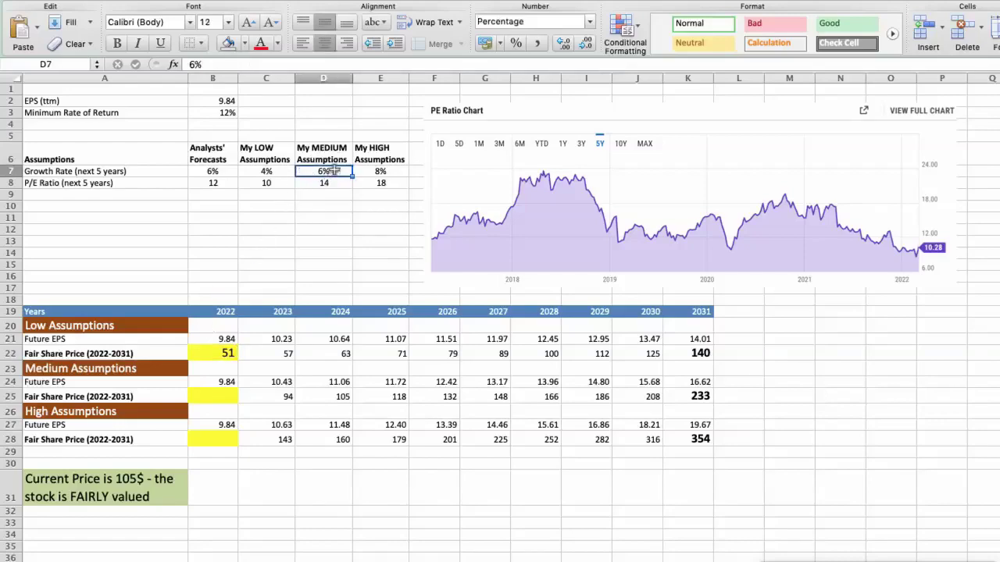
pyautogui.click(303, 182)
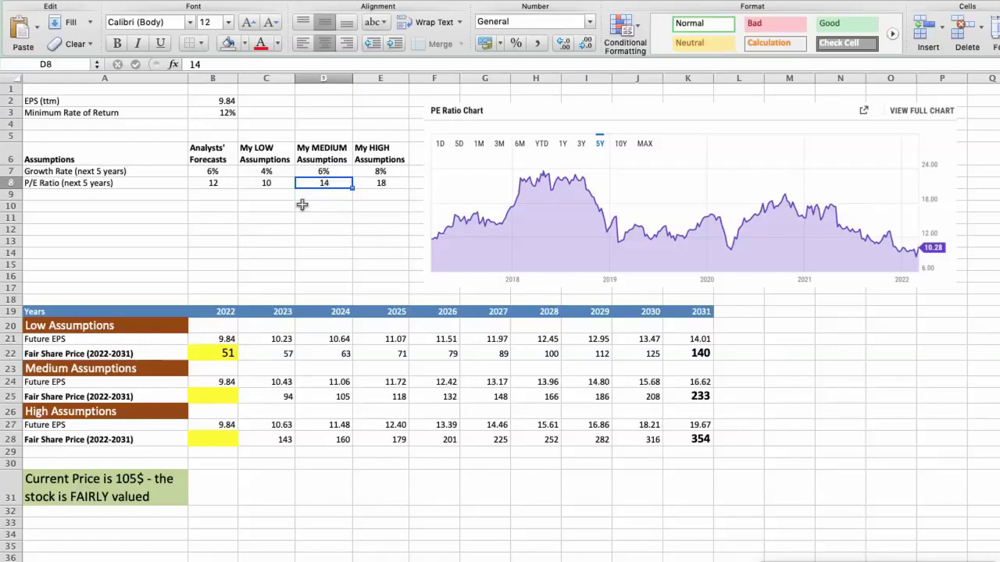
pyautogui.click(210, 397)
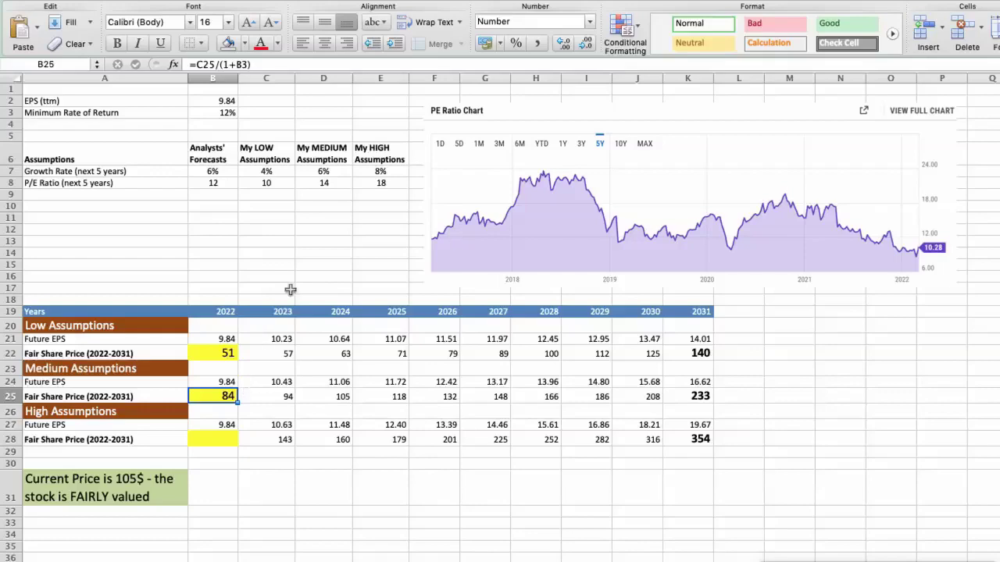
# Examine the growth rate and P/E ratio in My HIGH Assumptions for the high-scenario fair share price
pyautogui.click(365, 172)
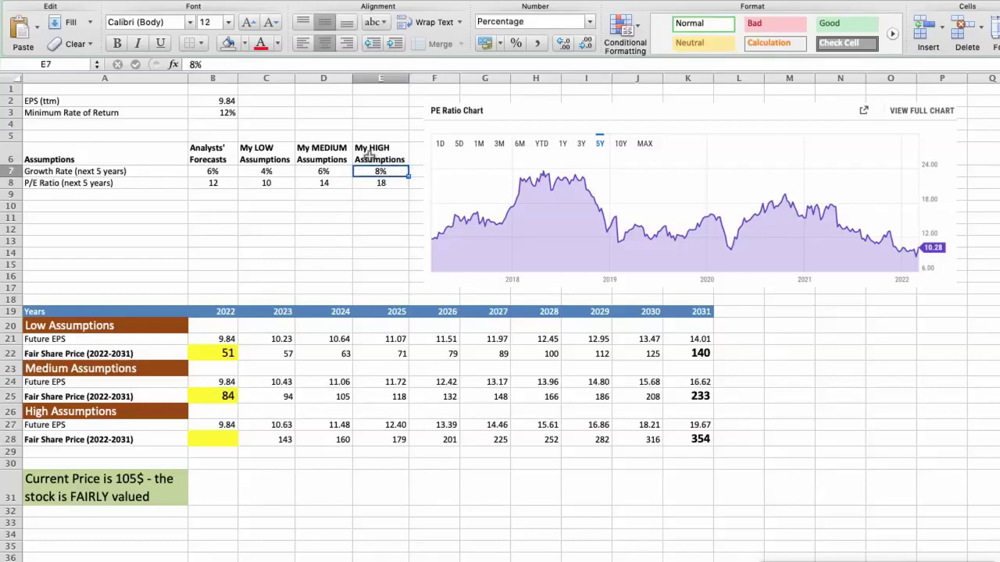
pyautogui.click(362, 185)
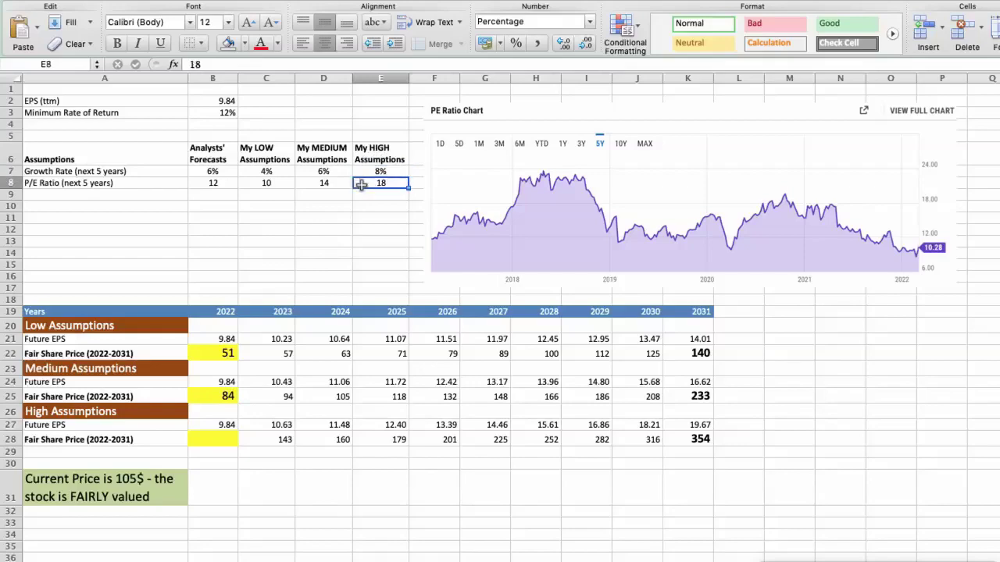